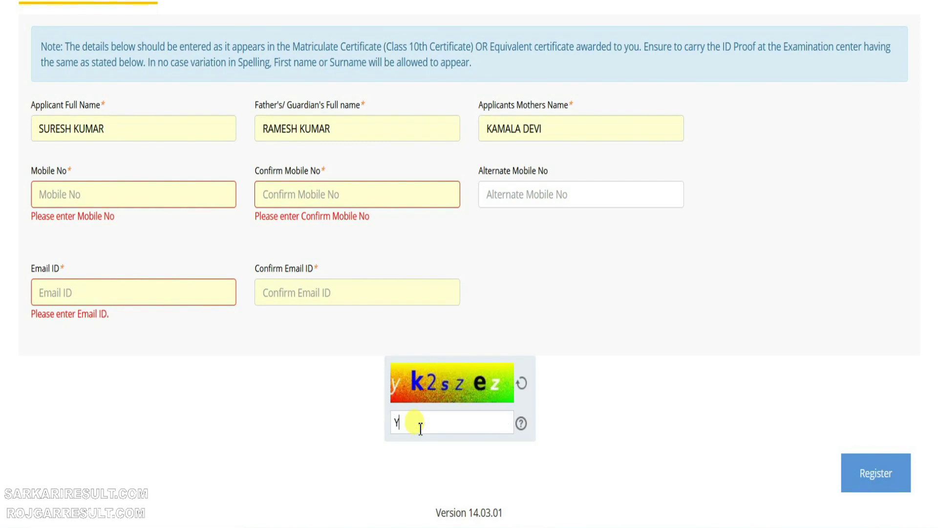
# Step: Retype the captcha characters with the correct letter case to finish registration
pyautogui.press('BackSpace')
pyautogui.write('yk2szez')
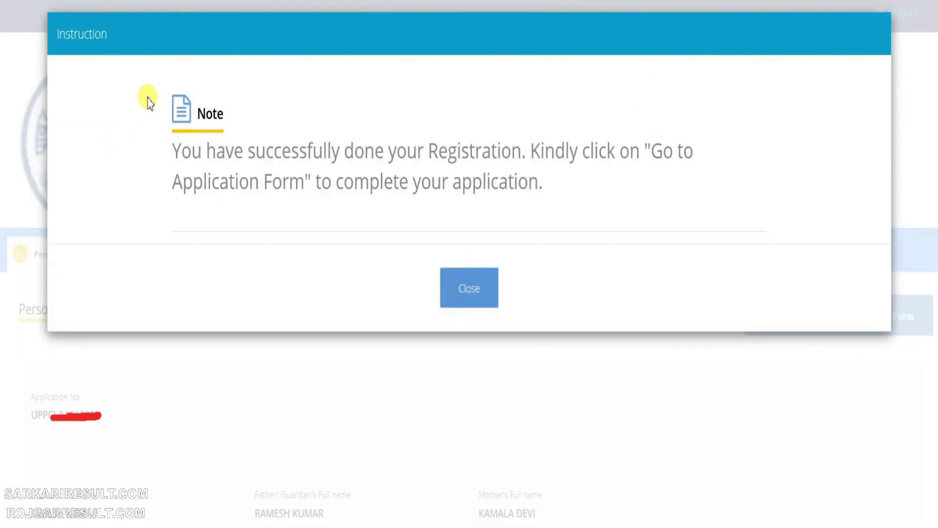
# Step: Dismiss the registration Instruction note and open the Assistant Accountant application form
pyautogui.moveTo(125, 54)
pyautogui.mouseDown()
pyautogui.moveTo(235, 147)
pyautogui.moveTo(726, 229)
pyautogui.mouseUp()
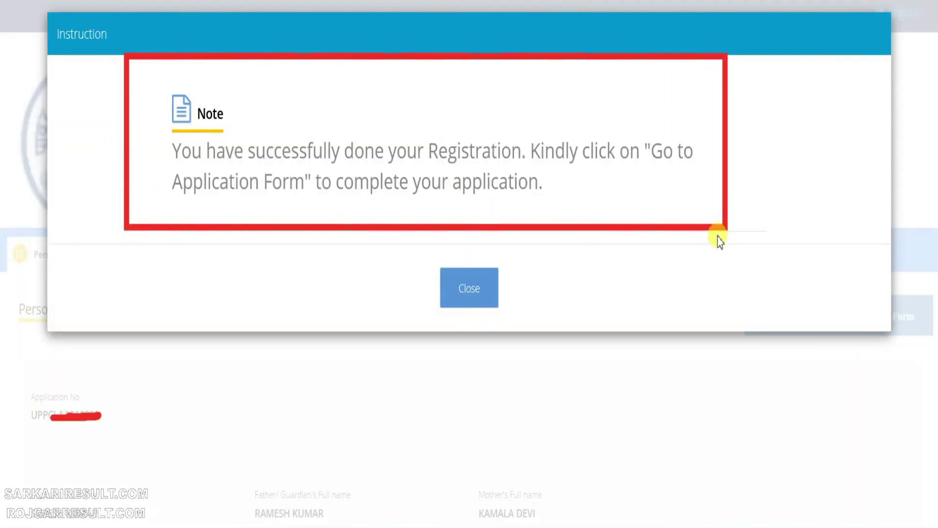
pyautogui.moveTo(19, 376)
pyautogui.mouseDown()
pyautogui.moveTo(110, 460)
pyautogui.moveTo(164, 459)
pyautogui.mouseUp()
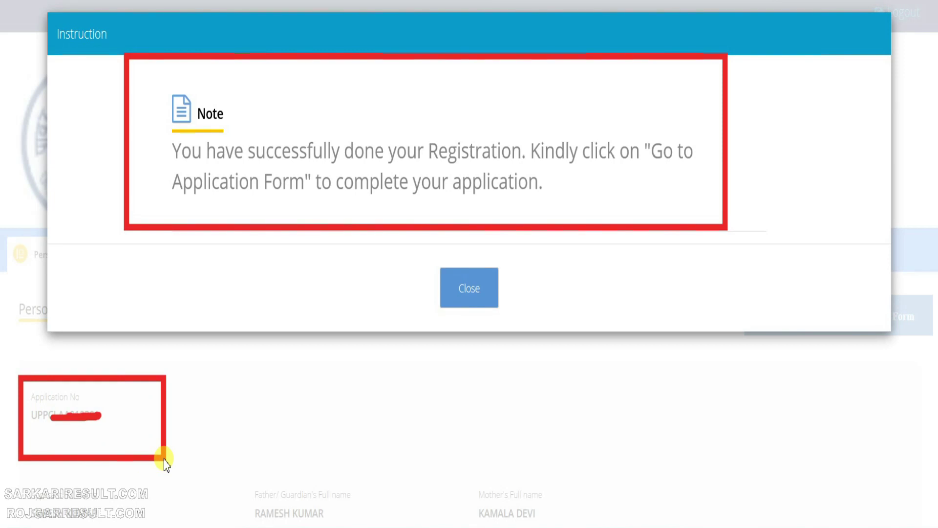
pyautogui.moveTo(405, 251); pyautogui.dragTo(514, 325)
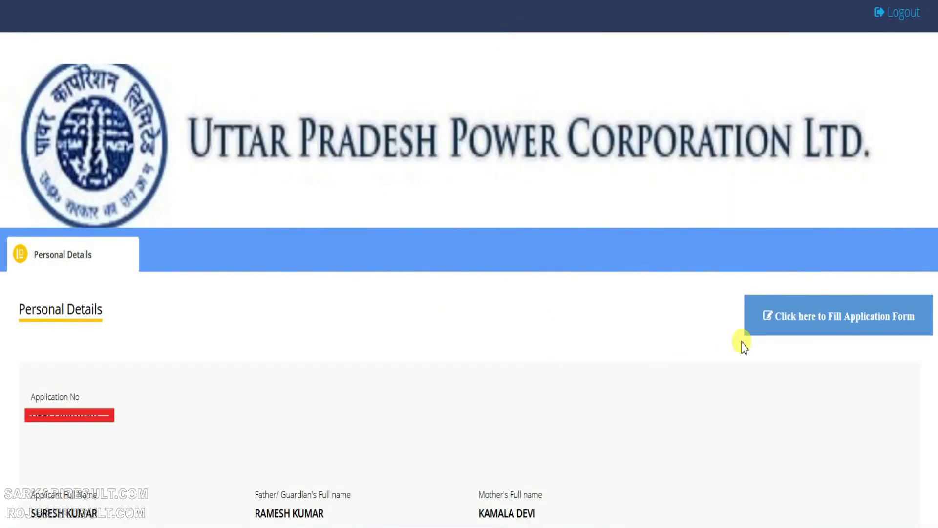
pyautogui.moveTo(722, 277); pyautogui.dragTo(937, 360)
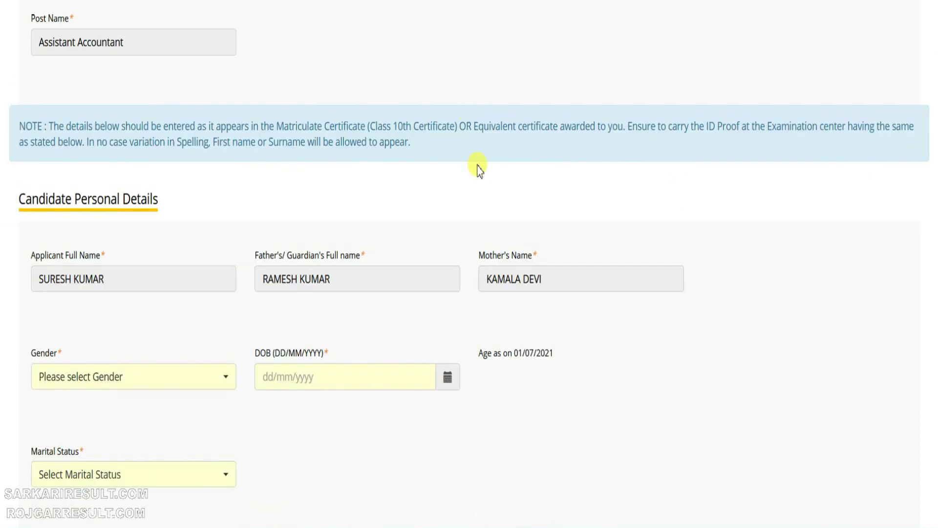
pyautogui.click(101, 381)
pyautogui.click(45, 449)
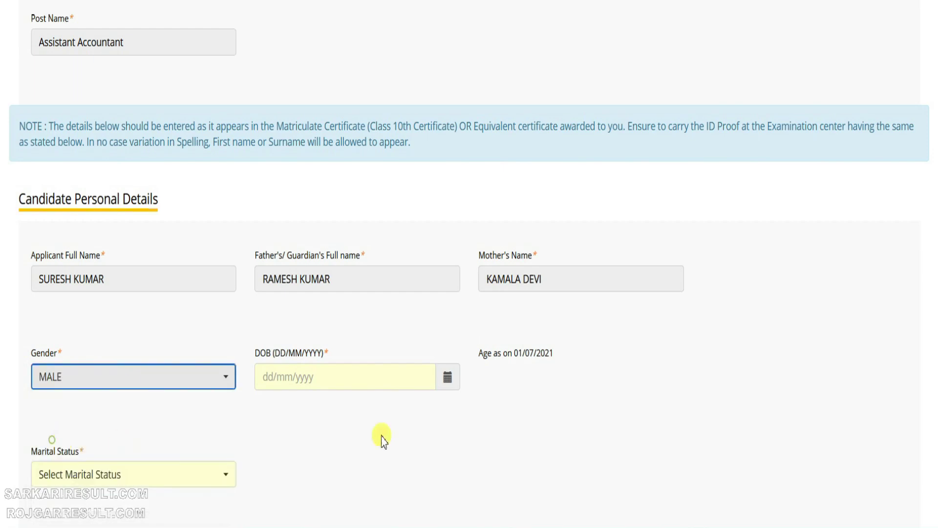
pyautogui.click(447, 376)
pyautogui.click(326, 177)
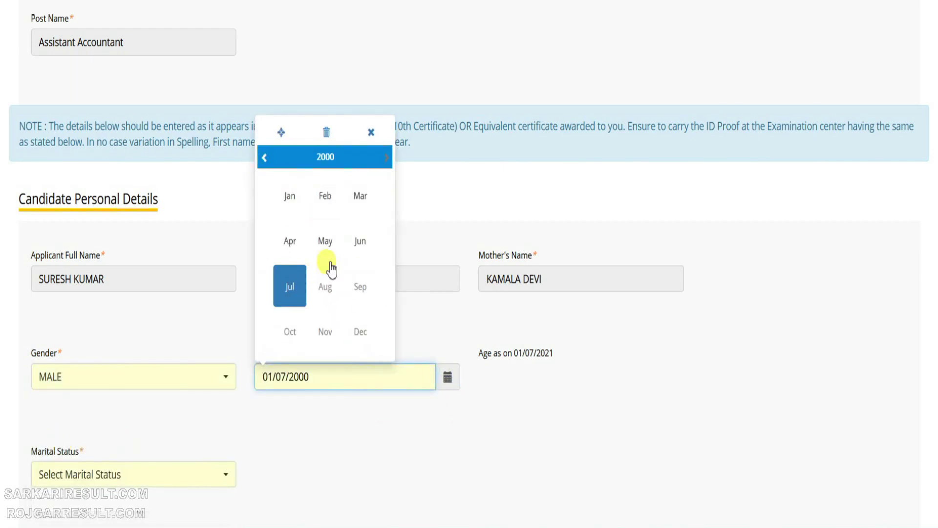
pyautogui.click(321, 159)
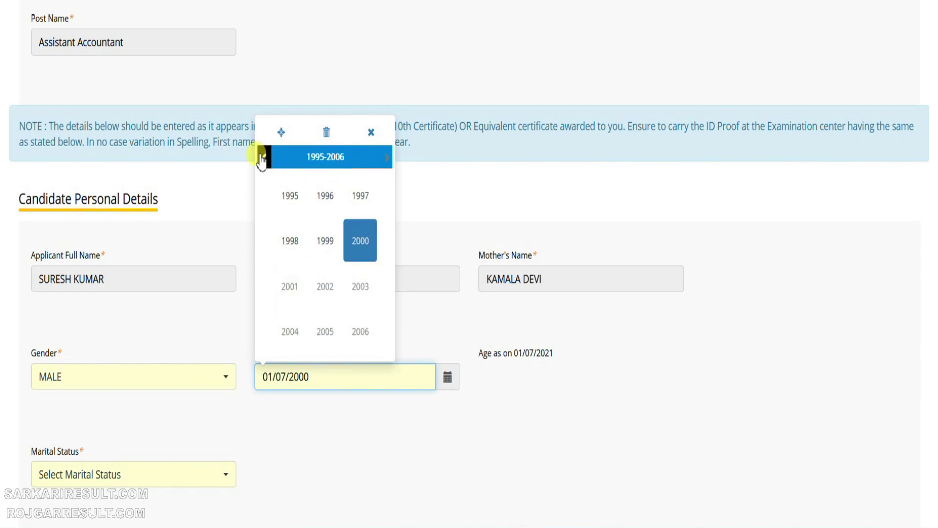
pyautogui.click(261, 157)
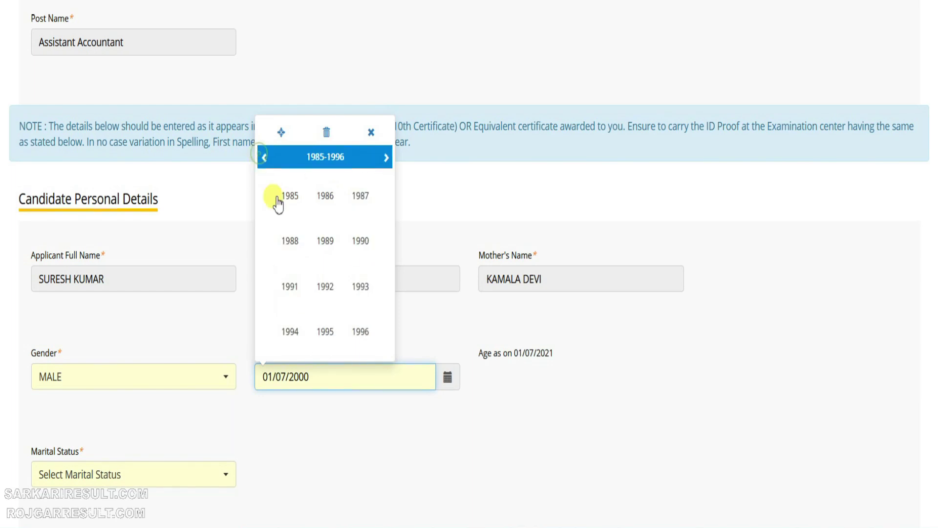
pyautogui.click(357, 258)
pyautogui.click(327, 287)
pyautogui.click(386, 281)
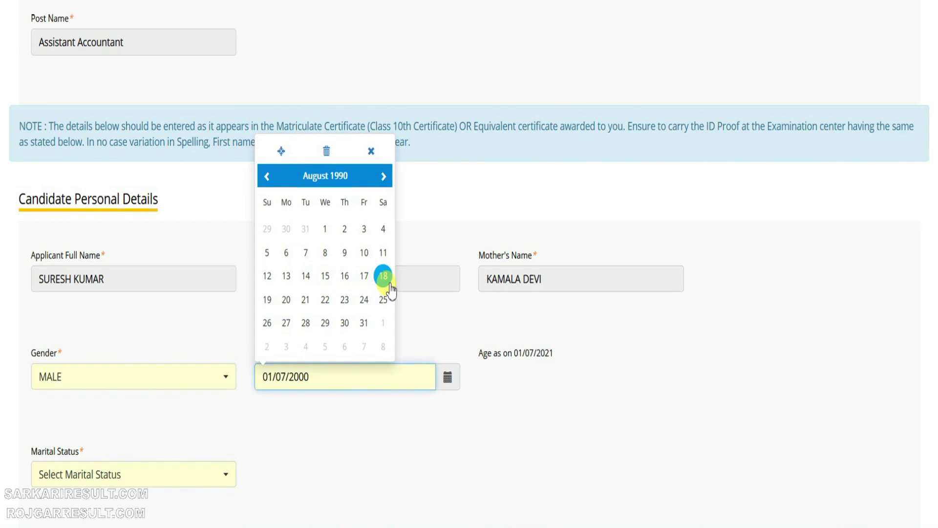
# Step: Set marital status to Unmarried
pyautogui.click(143, 477)
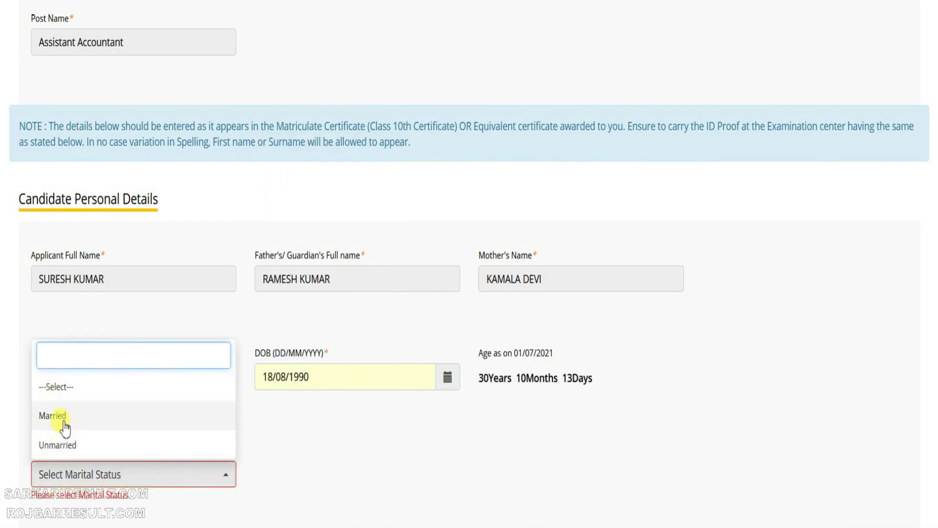
pyautogui.click(58, 444)
pyautogui.click(367, 449)
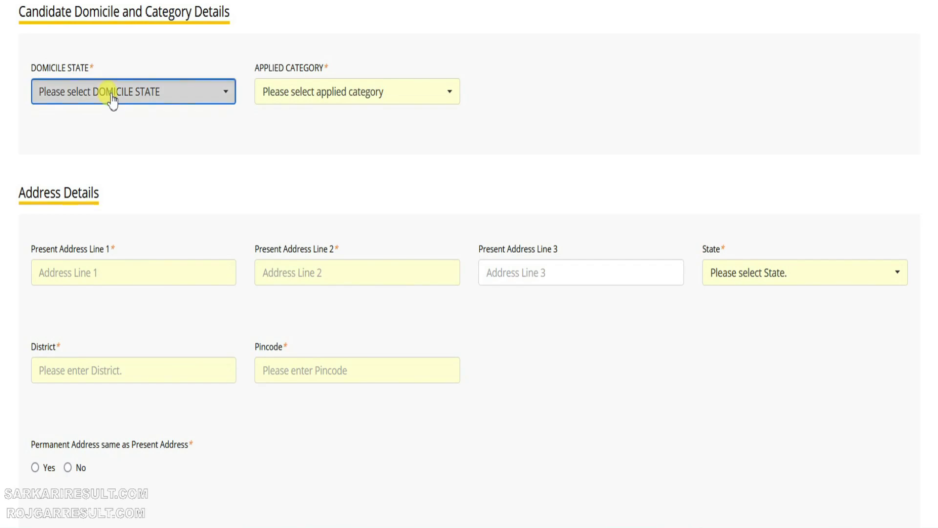
pyautogui.click(109, 95)
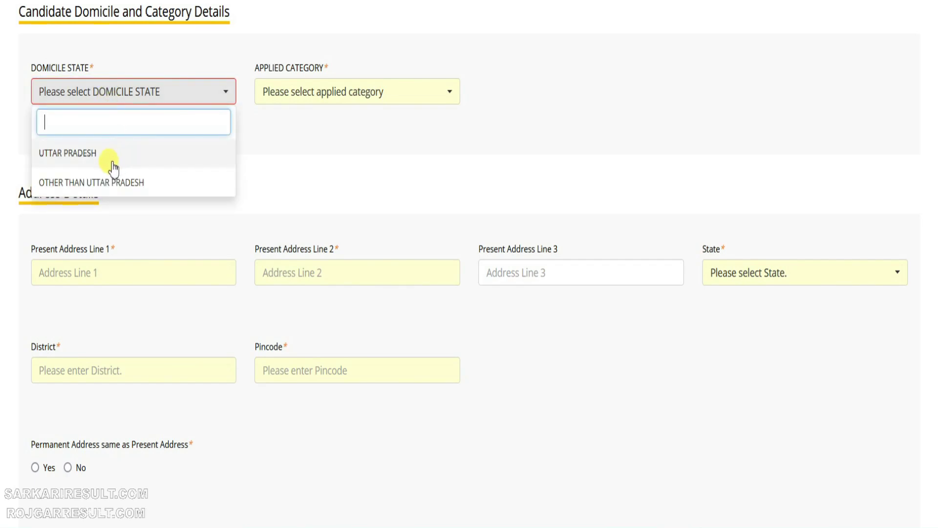
# Step: Set domicile state to UTTAR PRADESH and applied category to Unreserved
pyautogui.click(83, 156)
pyautogui.click(310, 91)
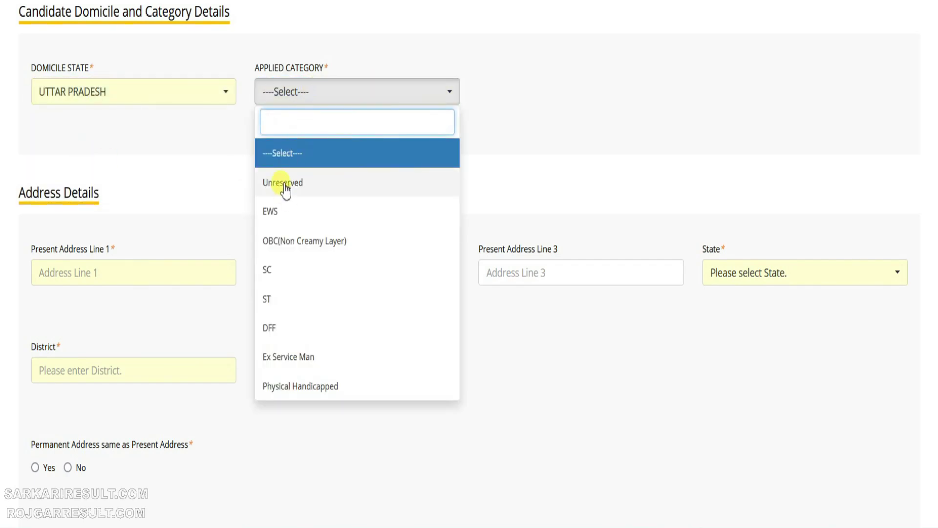
pyautogui.click(284, 186)
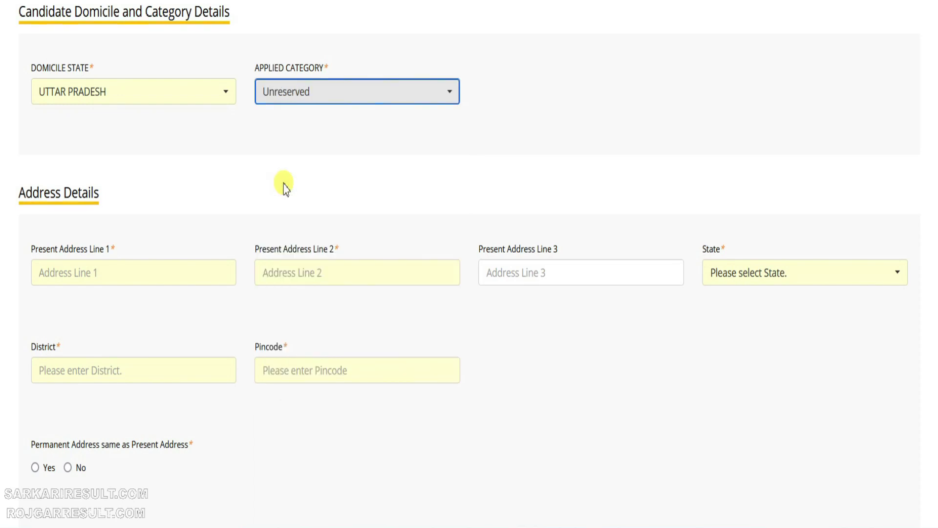
pyautogui.scroll(-2, 136, 180)
# Step: Fill the present address lines, state UTTAR PRADESH, district Agra and pincode
pyautogui.click(118, 196)
pyautogui.write('KOTHI NO.')
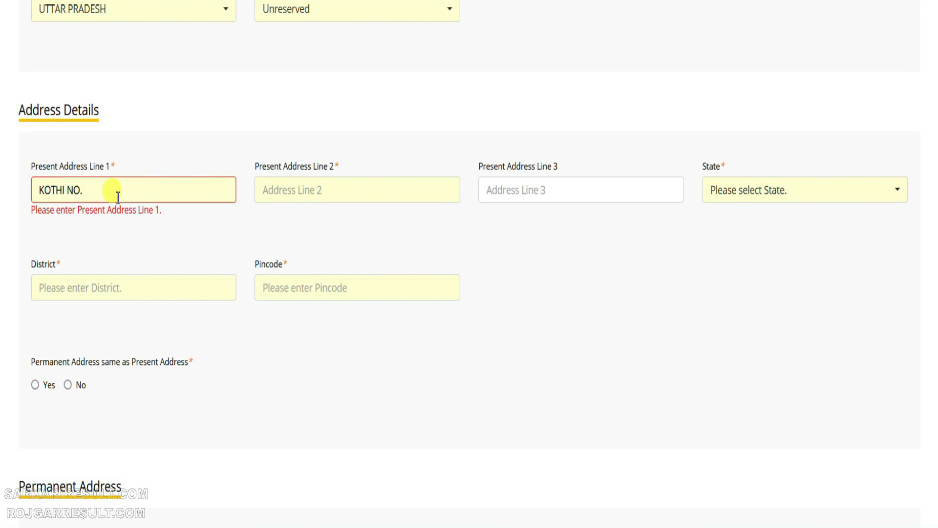
pyautogui.press('Tab')
pyautogui.write('KAMALA NAG')
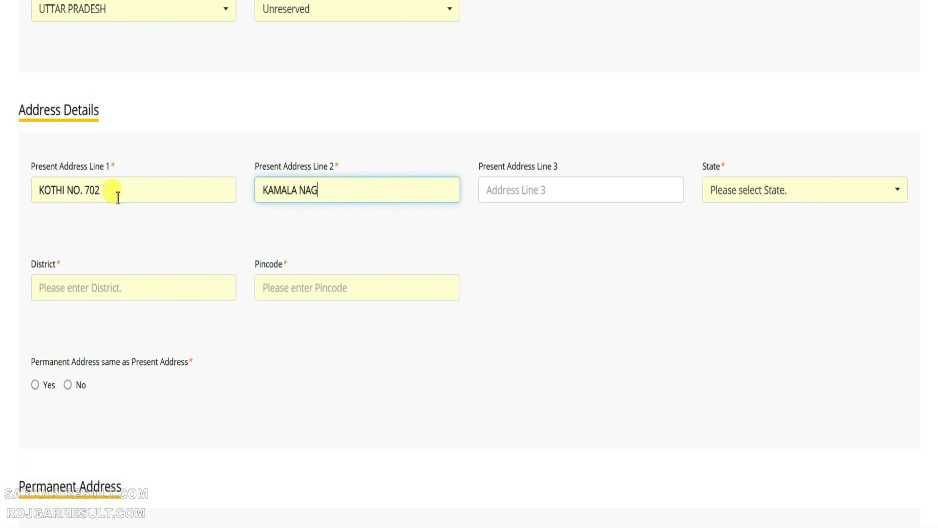
pyautogui.write('AR')
pyautogui.press('Tab')
pyautogui.press('Tab')
pyautogui.write('U')
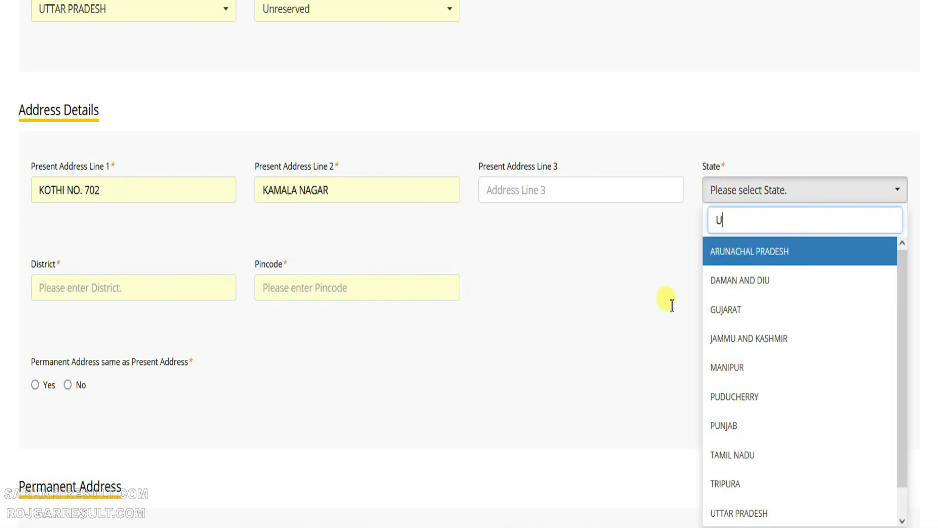
pyautogui.write('TT')
pyautogui.click(743, 250)
pyautogui.click(126, 298)
pyautogui.write('A')
pyautogui.click(43, 49)
pyautogui.click(317, 291)
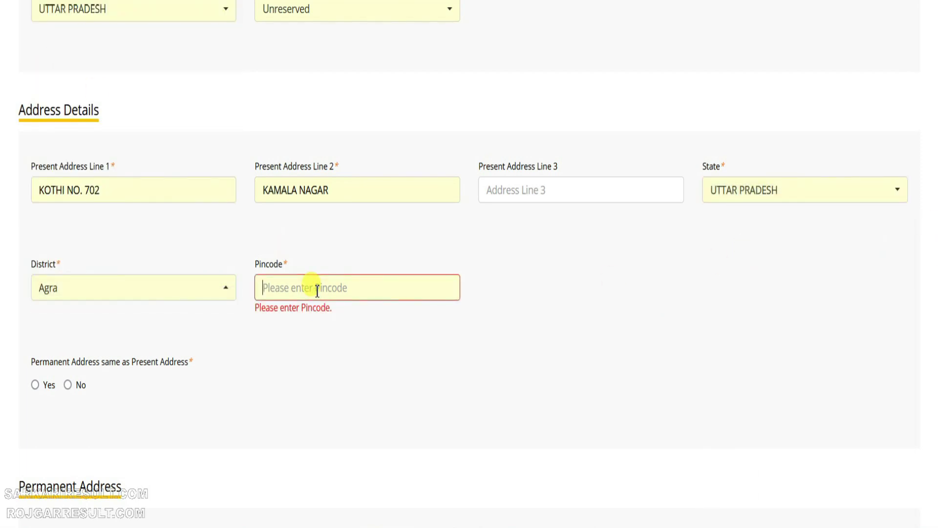
pyautogui.write('208002')
# Step: Mark the permanent address as the same as the present address and save
pyautogui.scroll(-3, 308, 290)
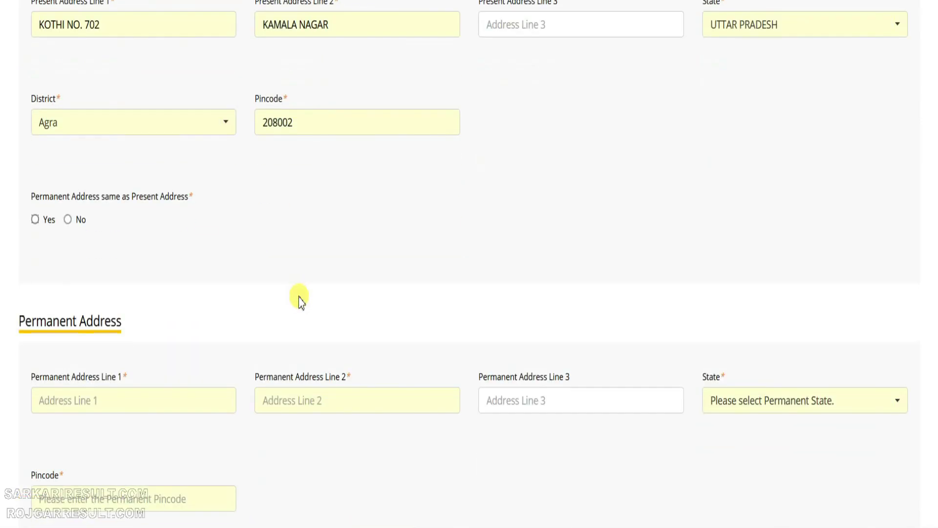
pyautogui.click(35, 219)
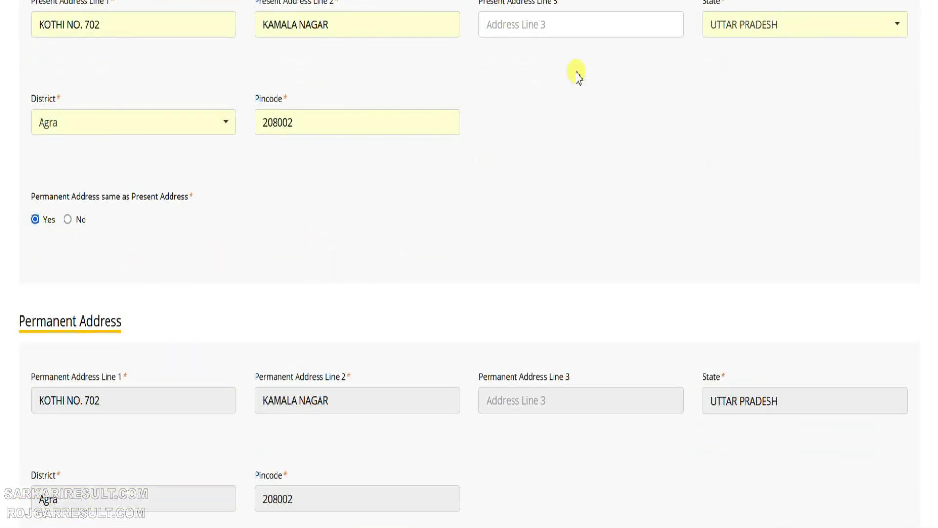
pyautogui.scroll(-3, 469, 264)
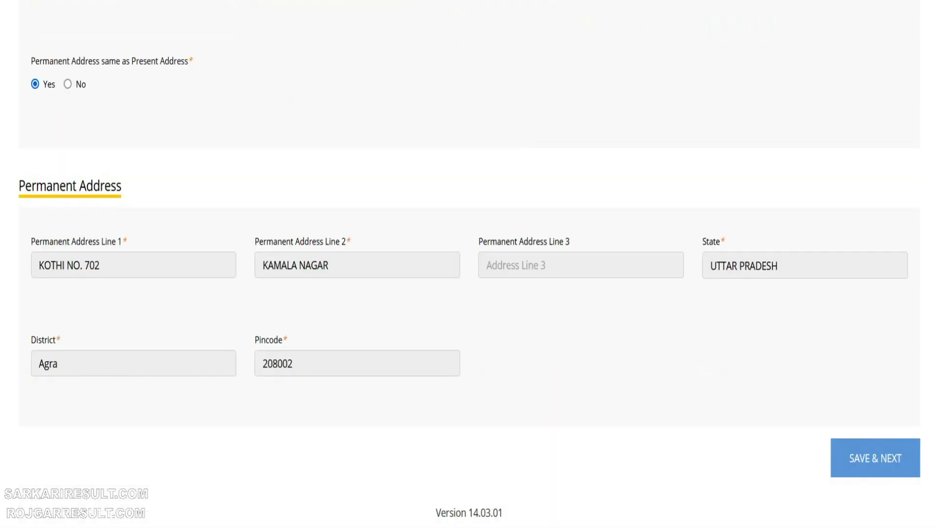
pyautogui.moveTo(791, 408); pyautogui.dragTo(932, 503)
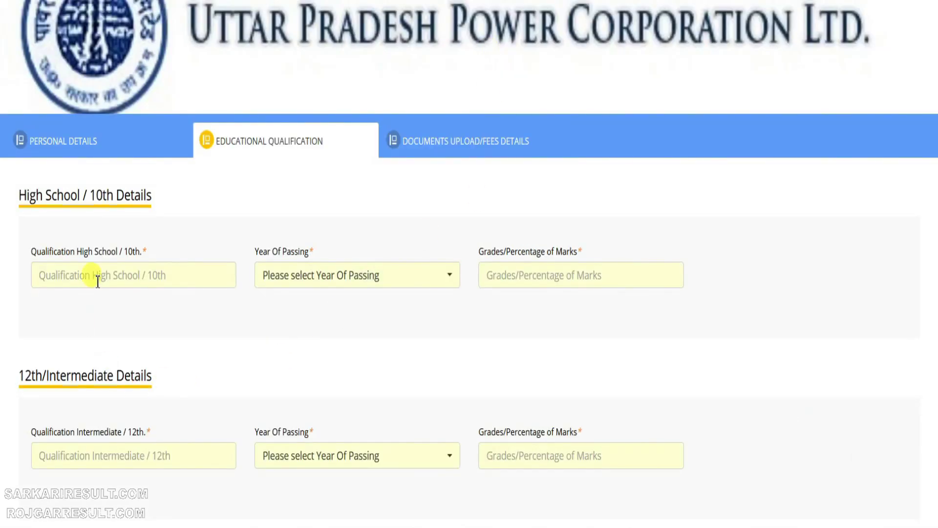
# Step: Enter HIGH SCHOOL qualification, passed in 2015 with 70 percent
pyautogui.click(96, 277)
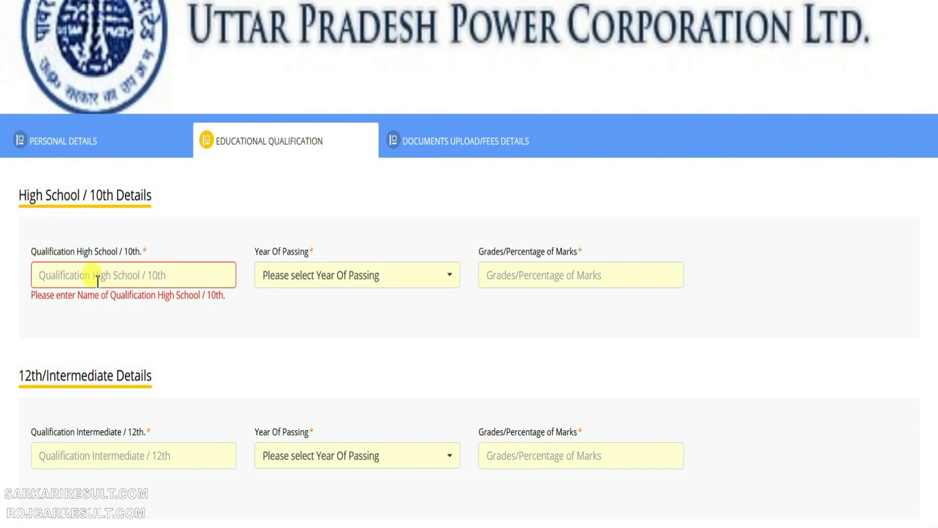
pyautogui.write('hig')
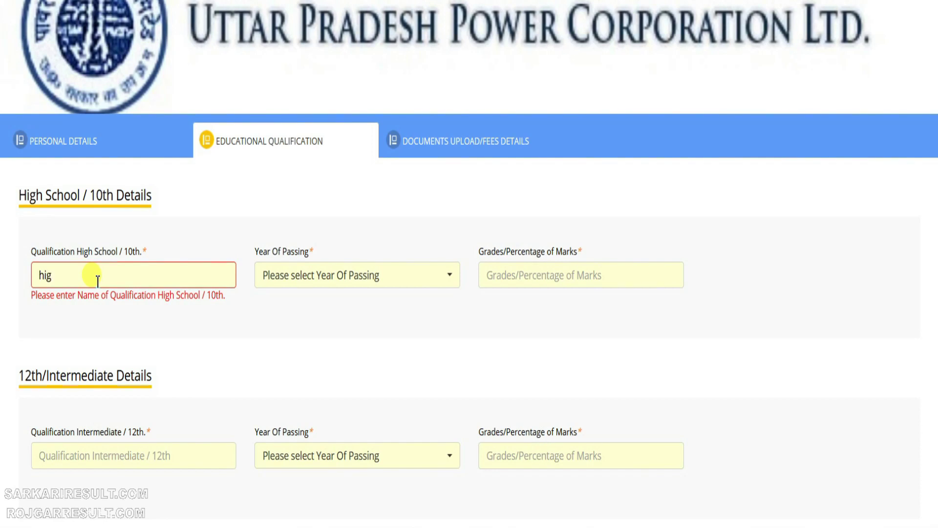
pyautogui.write('h school')
pyautogui.hotkey('ctrl', 'a')
pyautogui.write('HIGH SCHOOL')
pyautogui.press('Tab')
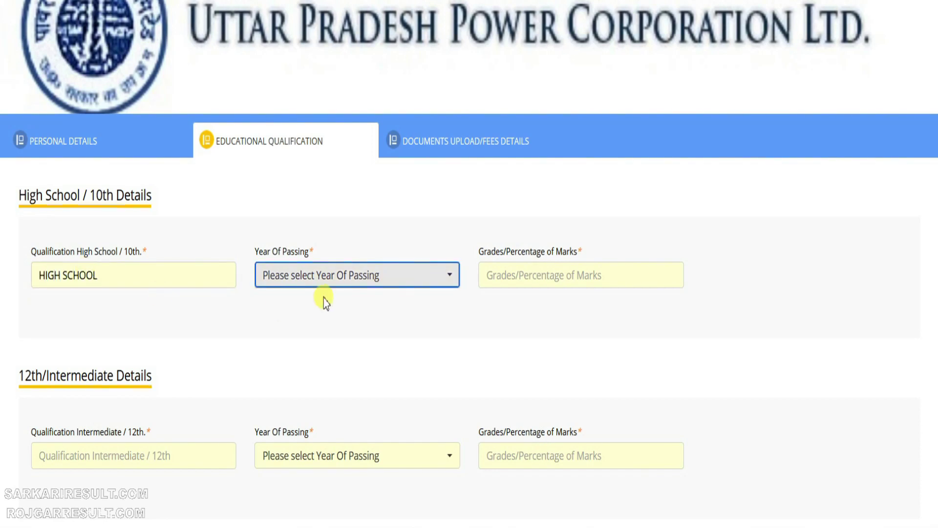
pyautogui.click(337, 274)
pyautogui.write('2015')
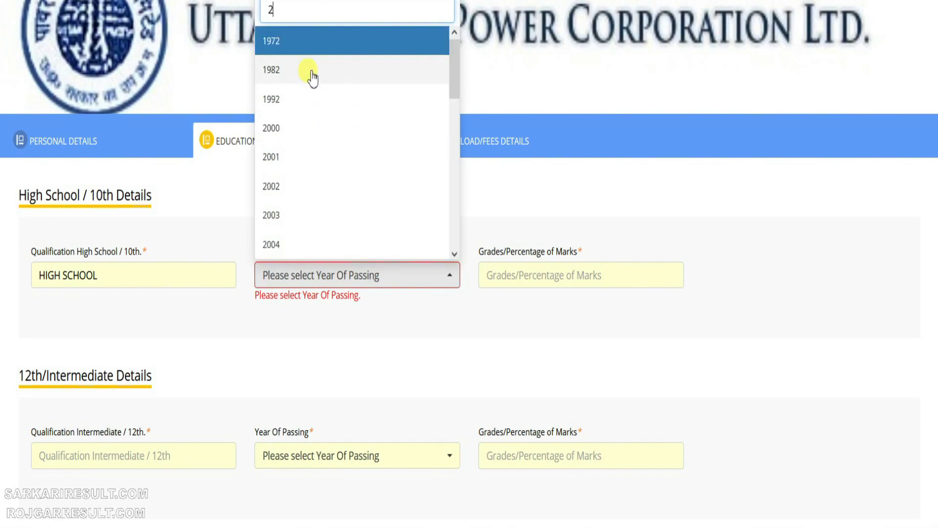
pyautogui.click(281, 344)
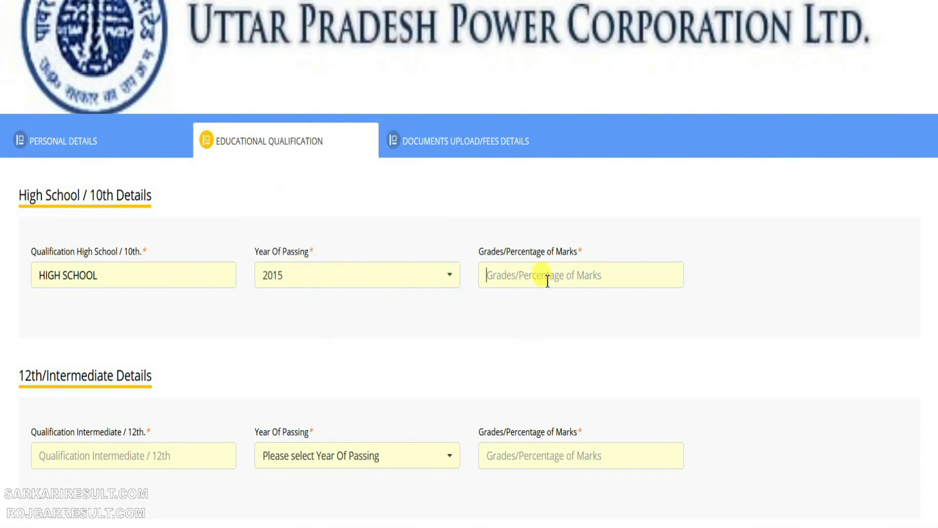
pyautogui.click(547, 275)
pyautogui.write('70')
# Step: Enter INTERMEDIATE qualification, passed in 2017 with 78.00 percent
pyautogui.press('Tab')
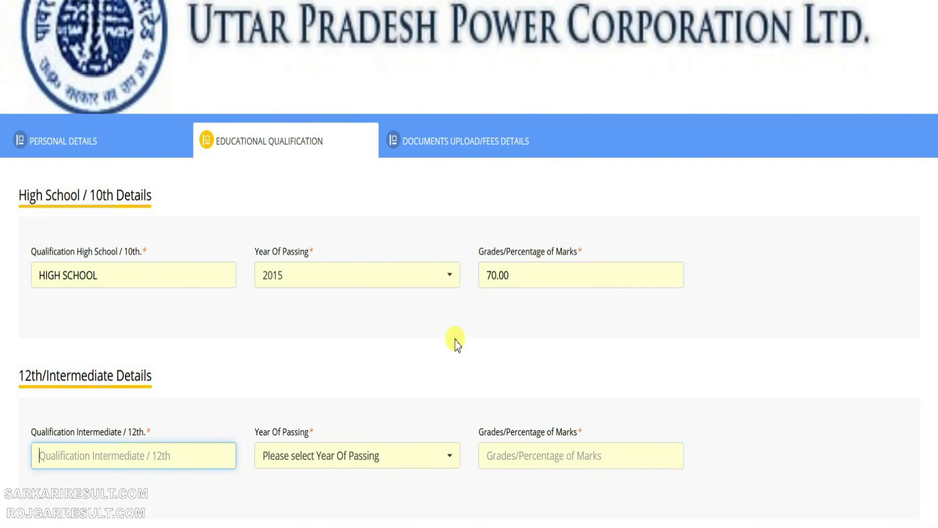
pyautogui.write('INTERMEDIATE')
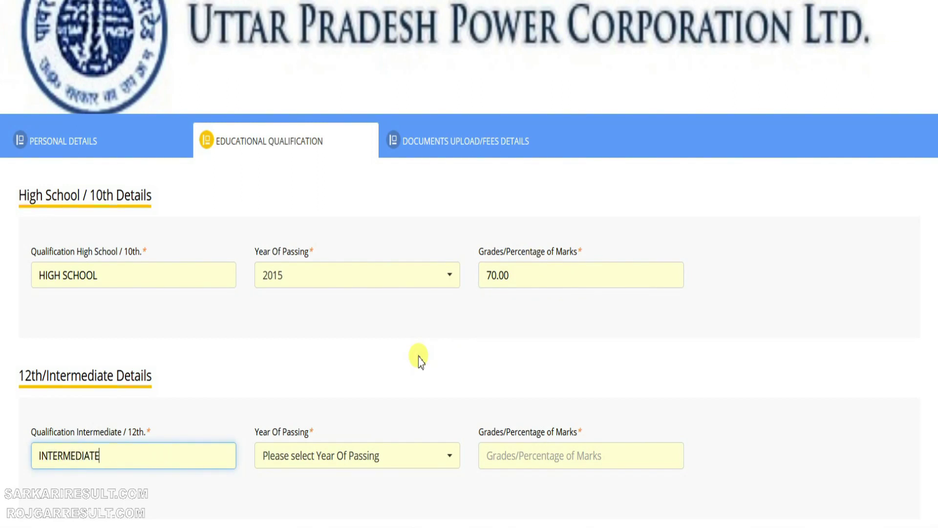
pyautogui.press('Tab')
pyautogui.click(363, 471)
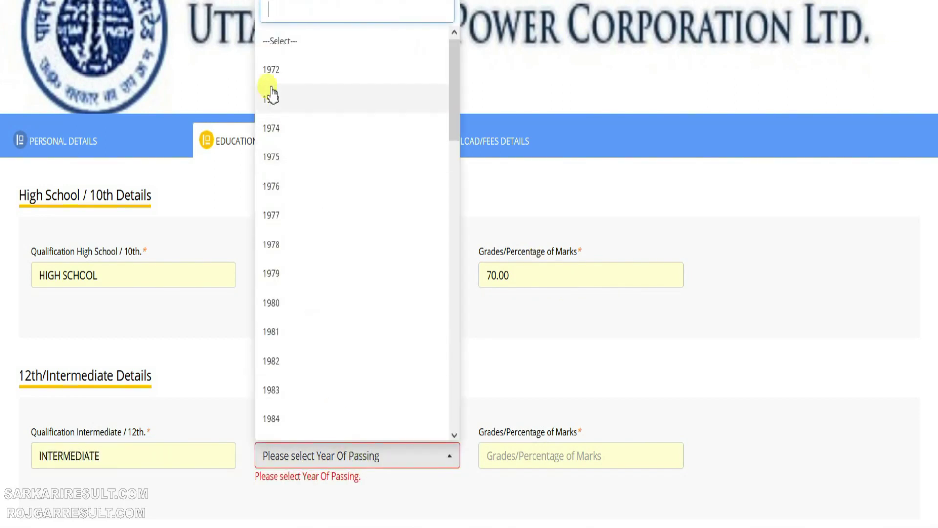
pyautogui.write('2017')
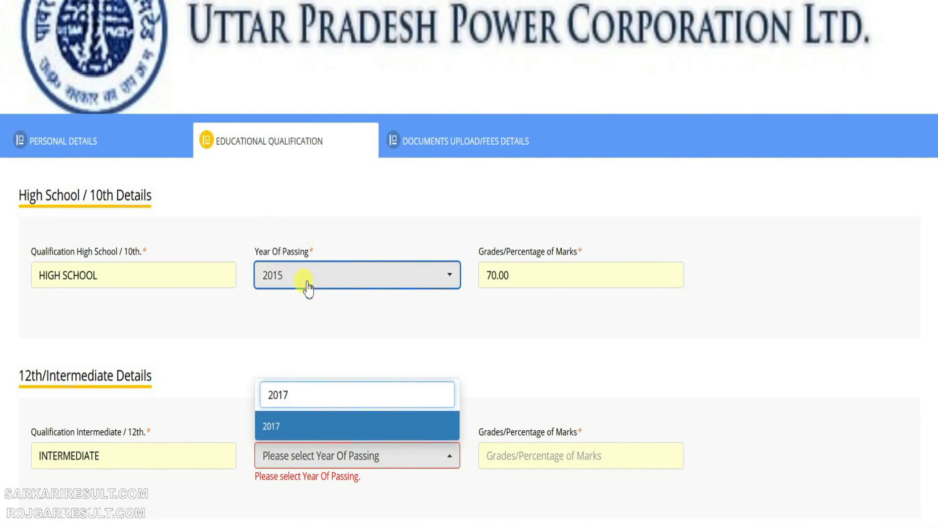
pyautogui.click(272, 426)
pyautogui.click(596, 457)
pyautogui.write('78.00')
# Step: Choose Graduate Degree in Commerce as the graduation examination
pyautogui.scroll(-5, 597, 459)
pyautogui.click(101, 366)
pyautogui.click(63, 452)
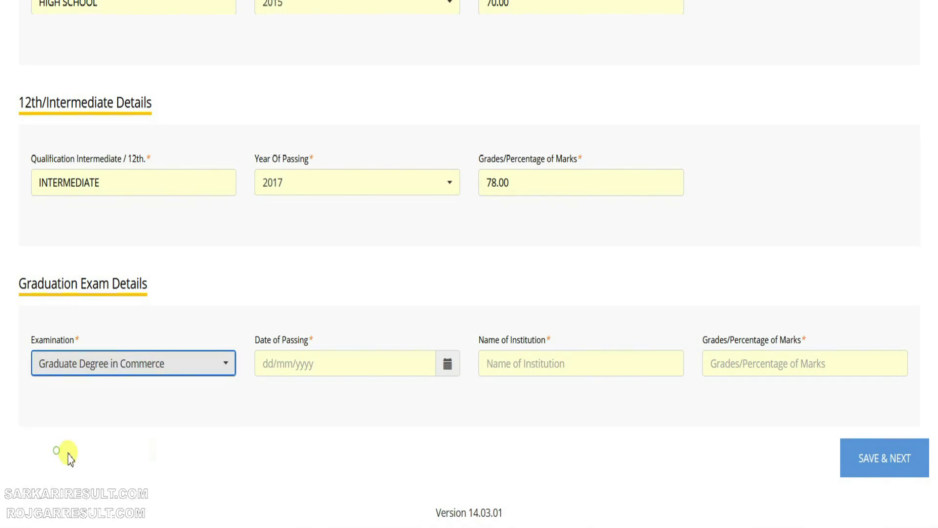
# Step: Set the graduation passing date to 15 July 2020
pyautogui.click(444, 368)
pyautogui.click(267, 164)
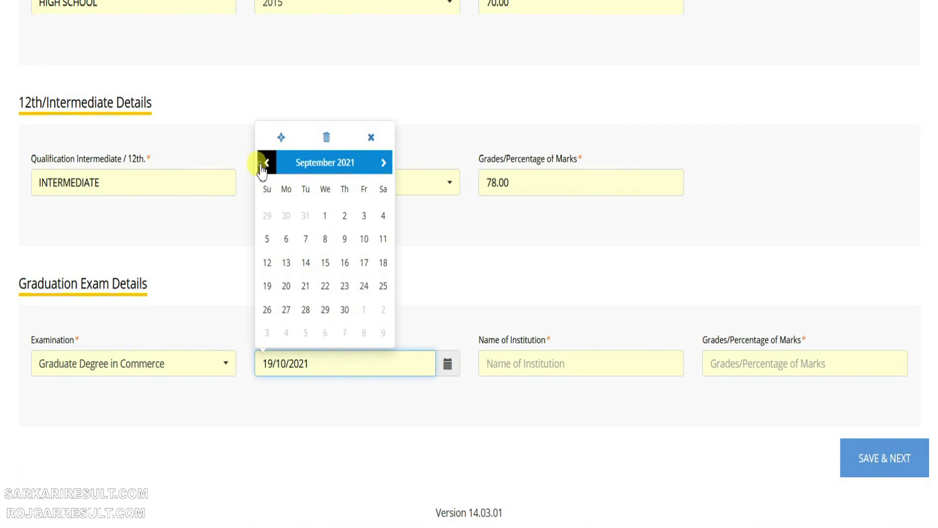
pyautogui.click(267, 164)
pyautogui.click(266, 164)
pyautogui.click(266, 164)
pyautogui.click(266, 164)
pyautogui.click(267, 164)
pyautogui.click(266, 164)
pyautogui.click(266, 164)
pyautogui.click(266, 164)
pyautogui.click(266, 164)
pyautogui.click(266, 163)
pyautogui.click(266, 164)
pyautogui.click(267, 164)
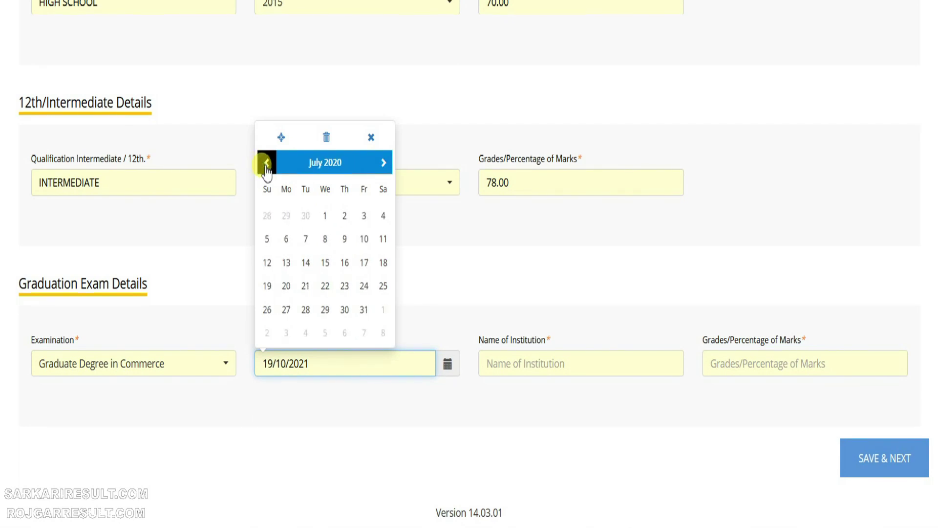
pyautogui.click(326, 264)
# Step: Enter institution DR BR AMBEDKAR UNIVERSITY AGRA and graduation percentage 71.00
pyautogui.click(544, 368)
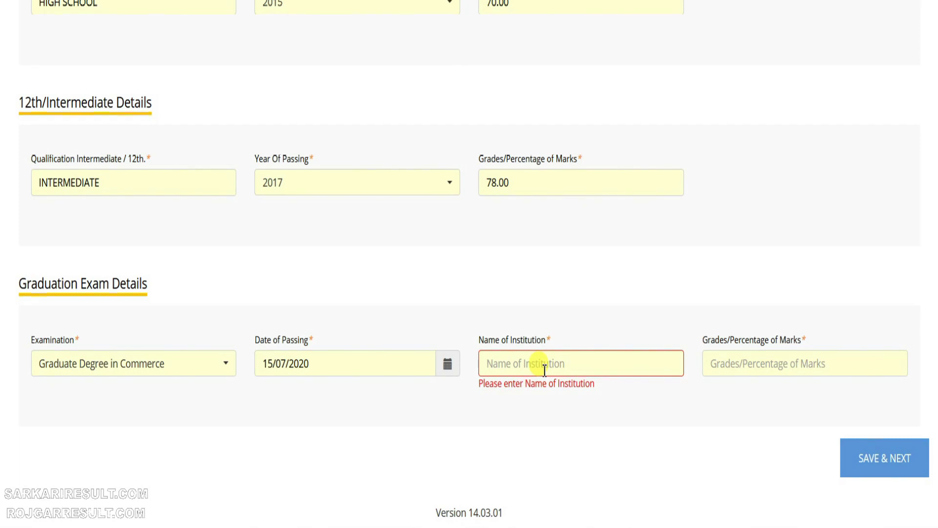
pyautogui.write('UNIVERSIT')
pyautogui.hotkey('ctrl', 'a')
pyautogui.write('DR BRA')
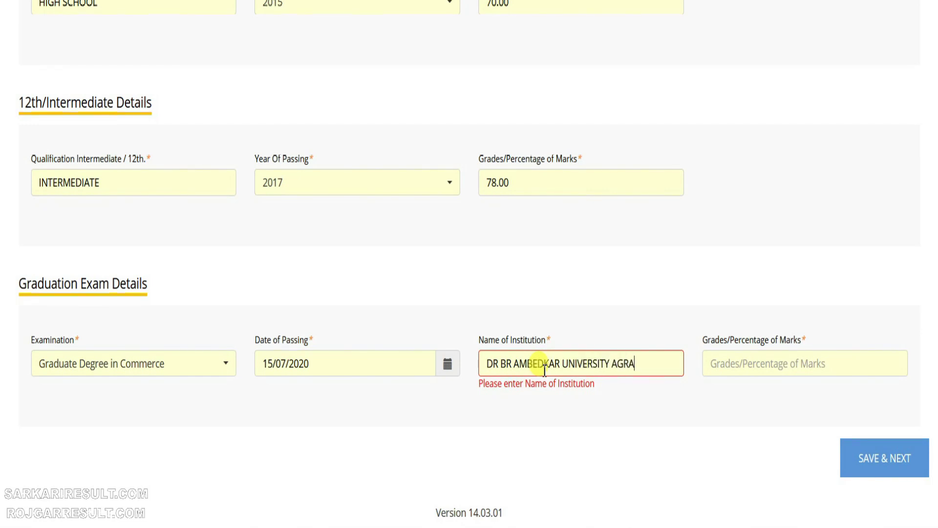
pyautogui.press('Tab')
pyautogui.write('7')
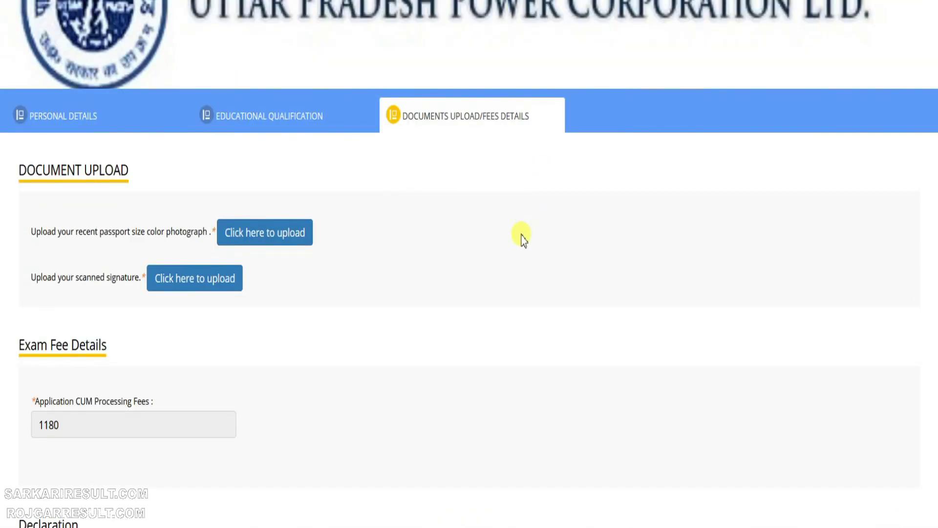
# Step: Tick the solemn declaration, enter the captcha code and tick I Agree
pyautogui.scroll(-1, 516, 243)
pyautogui.scroll(-3, 29, 332)
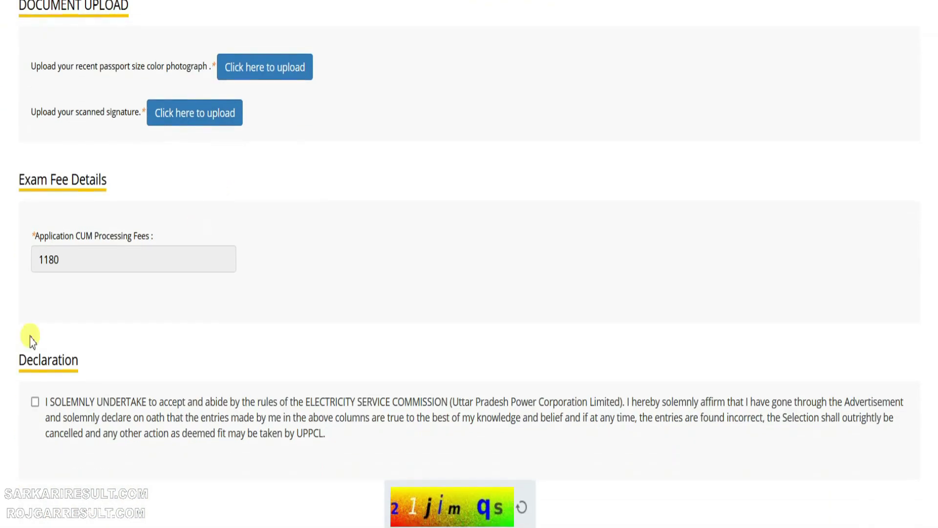
pyautogui.click(35, 398)
pyautogui.scroll(-5, 426, 391)
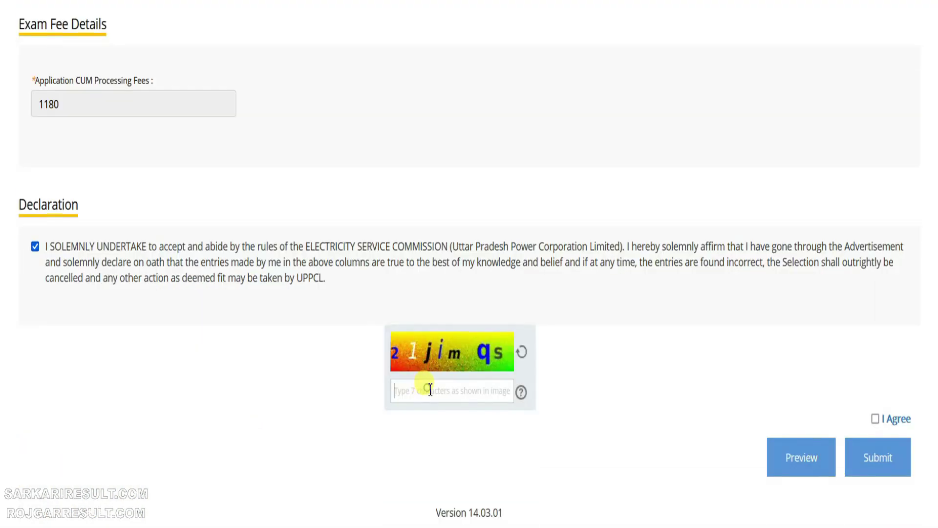
pyautogui.click(430, 389)
pyautogui.write('21jimqs')
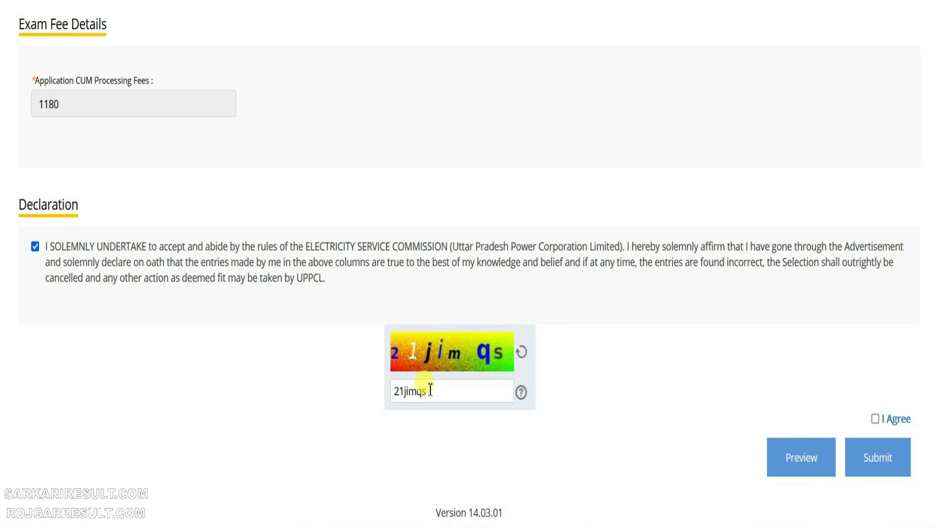
pyautogui.click(875, 418)
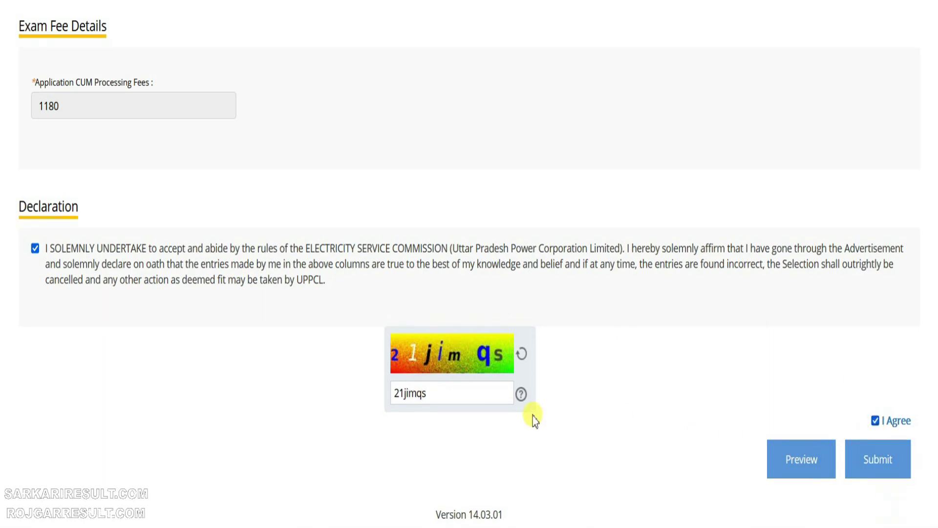
pyautogui.scroll(5, 532, 417)
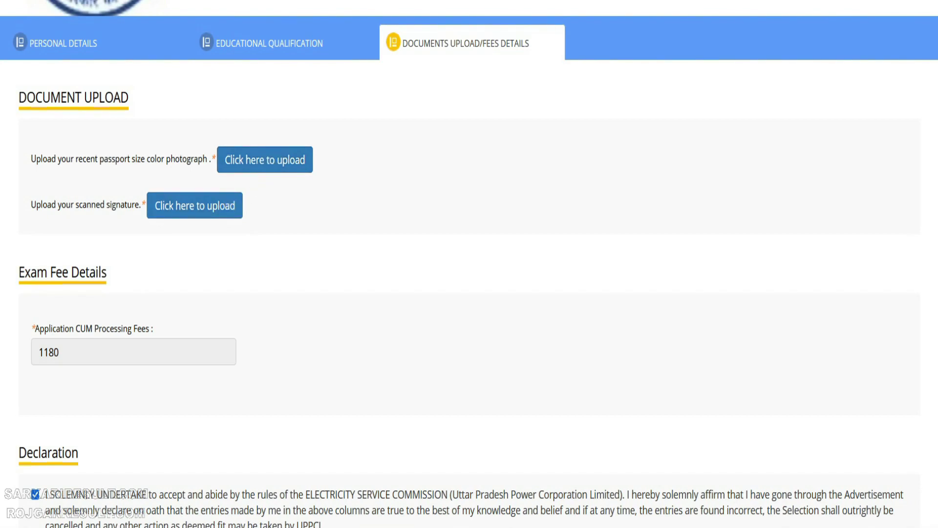
# Step: Upload the passport photo and signature JPGs, then submit the application for SBI fee payment
pyautogui.click(264, 160)
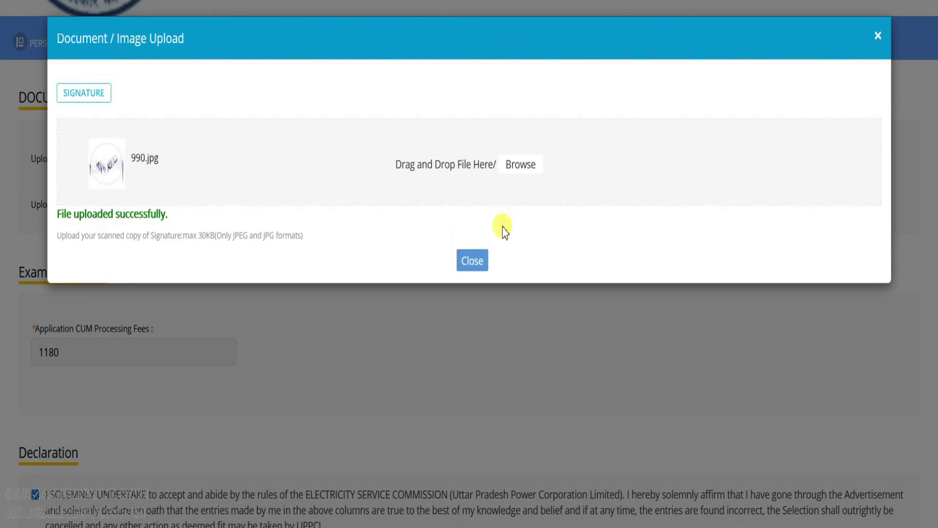
pyautogui.click(473, 264)
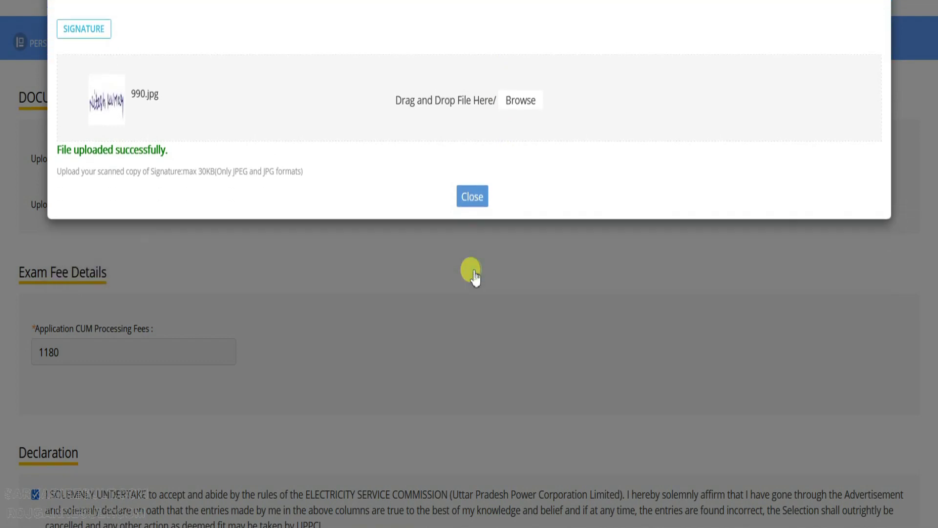
pyautogui.scroll(-3, 362, 183)
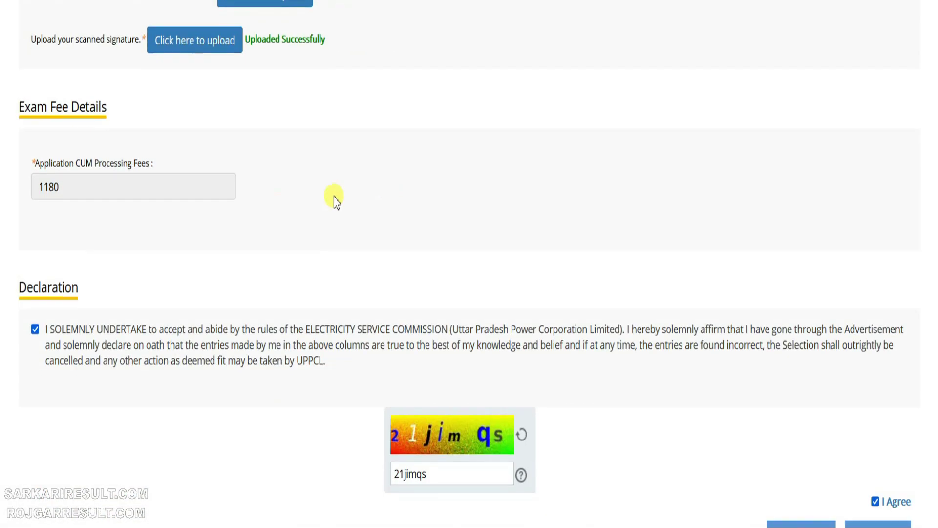
pyautogui.scroll(-2, 660, 401)
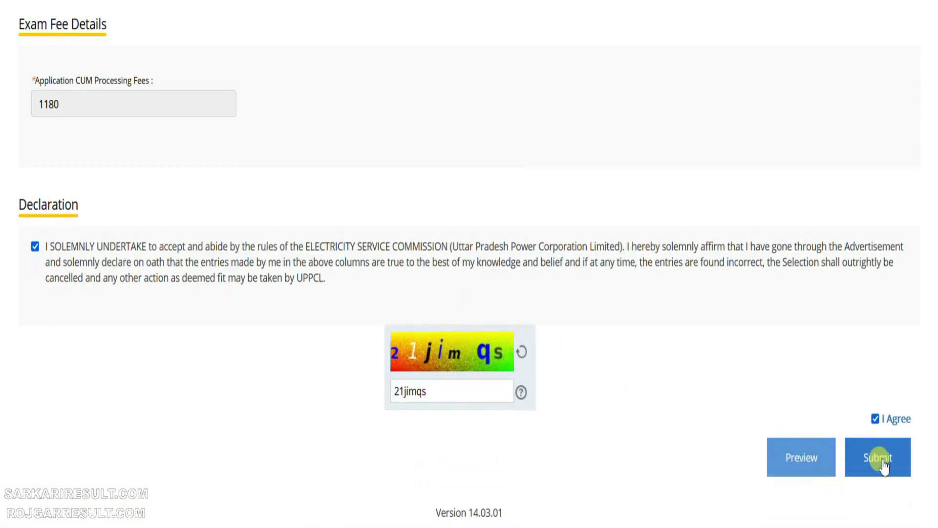
pyautogui.click(882, 460)
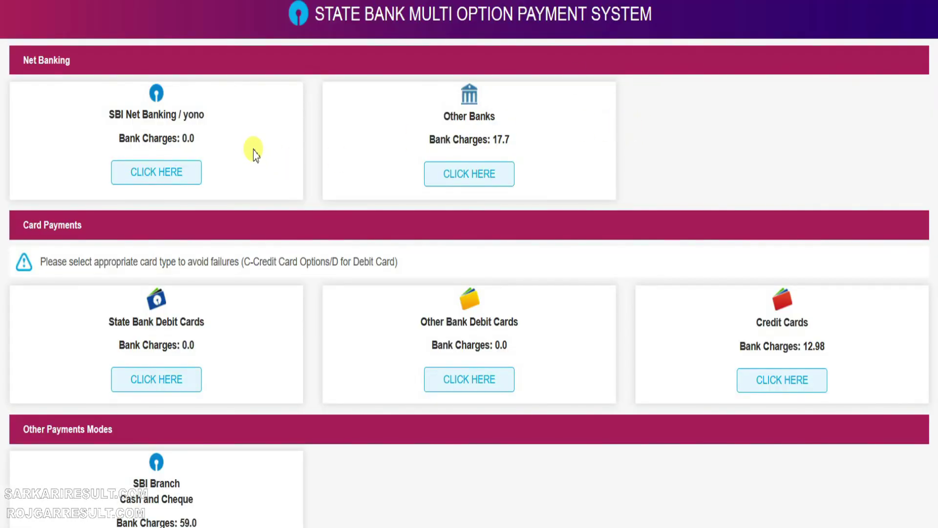
pyautogui.moveTo(73, 74)
pyautogui.mouseDown()
pyautogui.moveTo(205, 154)
pyautogui.moveTo(257, 197)
pyautogui.mouseUp()
pyautogui.moveTo(166, 120); pyautogui.dragTo(226, 162)
pyautogui.moveTo(393, 67); pyautogui.dragTo(562, 225)
pyautogui.moveTo(404, 123); pyautogui.dragTo(545, 166)
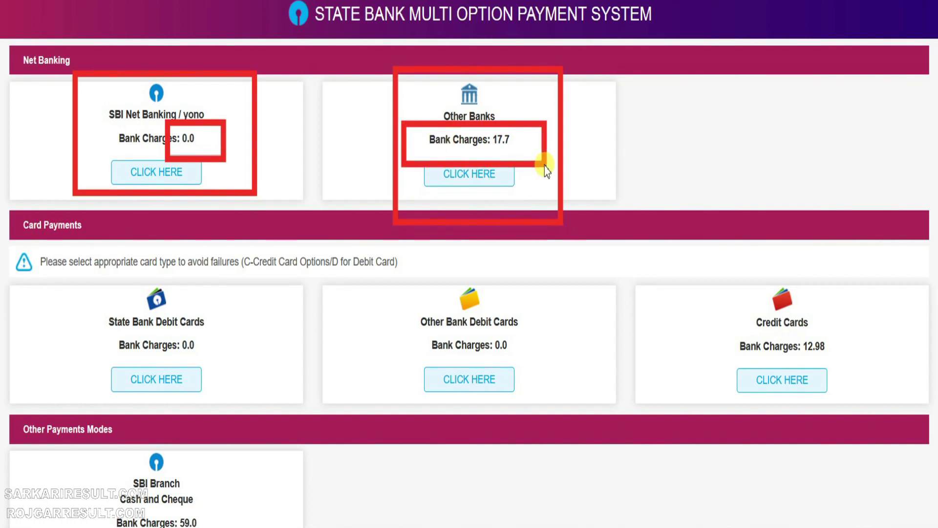
pyautogui.moveTo(76, 251)
pyautogui.mouseDown()
pyautogui.moveTo(193, 335)
pyautogui.moveTo(560, 453)
pyautogui.moveTo(865, 446)
pyautogui.moveTo(628, 419)
pyautogui.mouseUp()
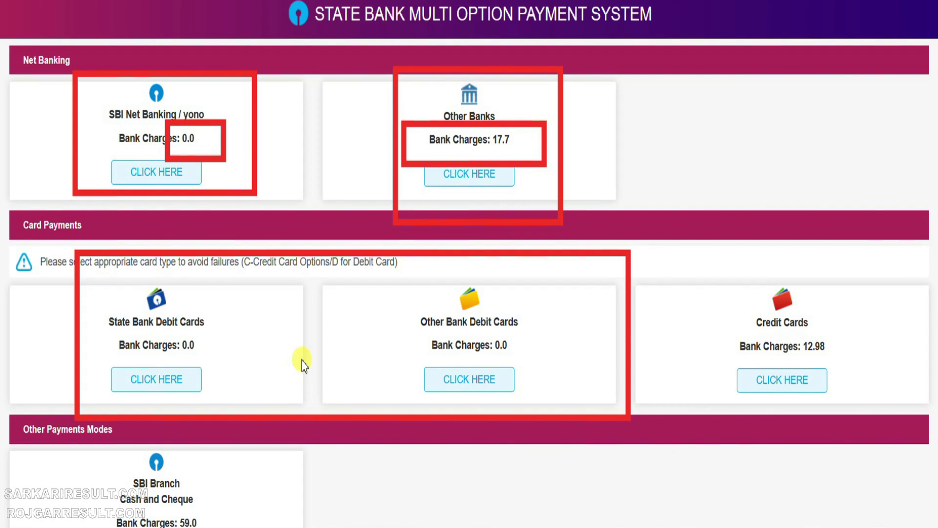
pyautogui.moveTo(524, 326)
pyautogui.mouseDown()
pyautogui.moveTo(379, 356)
pyautogui.moveTo(384, 363)
pyautogui.mouseUp()
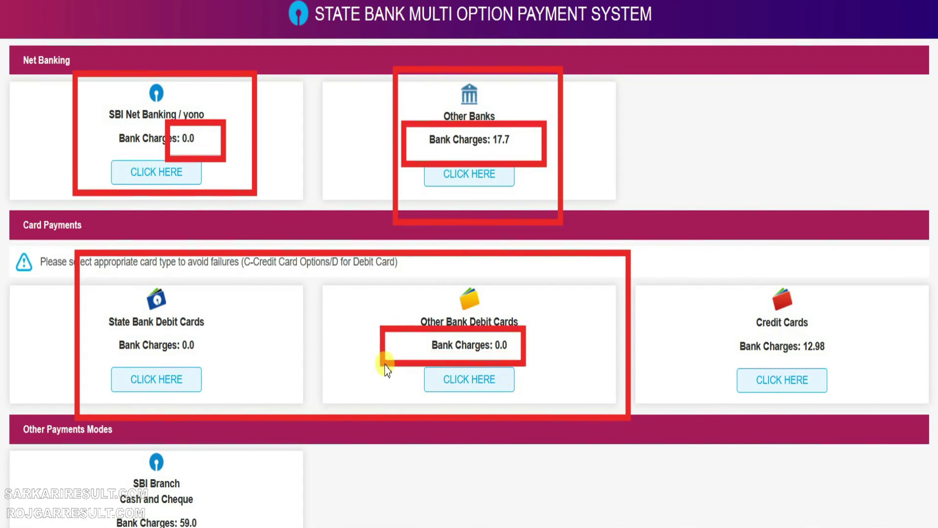
pyautogui.moveTo(719, 260)
pyautogui.mouseDown()
pyautogui.moveTo(758, 364)
pyautogui.moveTo(872, 429)
pyautogui.mouseUp()
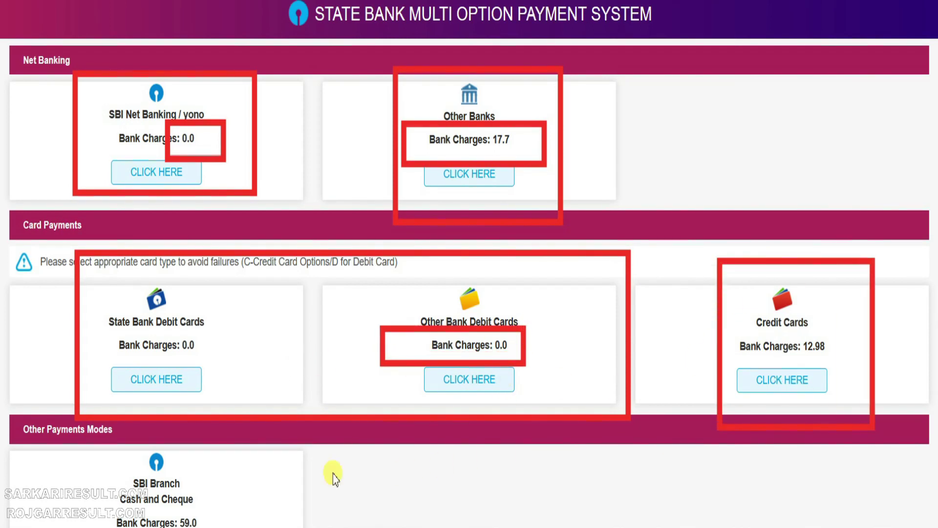
pyautogui.moveTo(85, 421); pyautogui.dragTo(251, 527)
pyautogui.press('Escape')
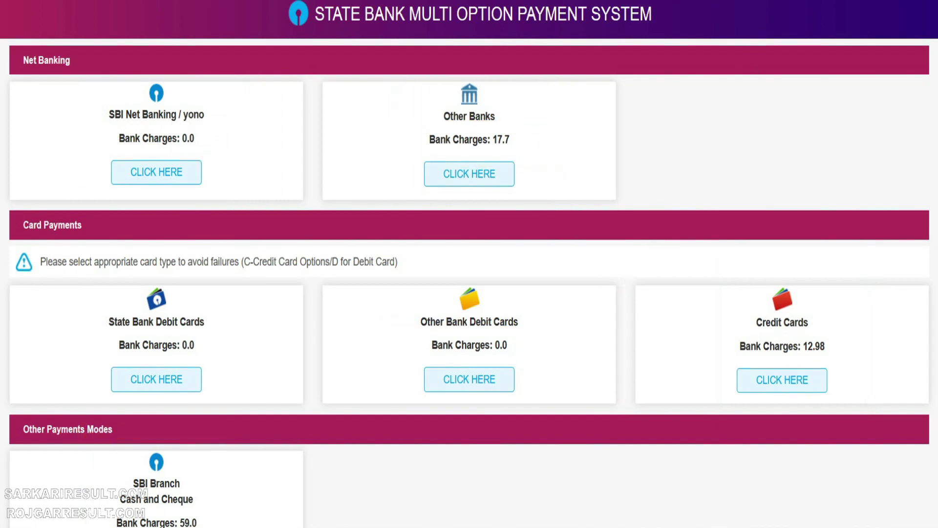
pyautogui.scroll(-3, 360, 314)
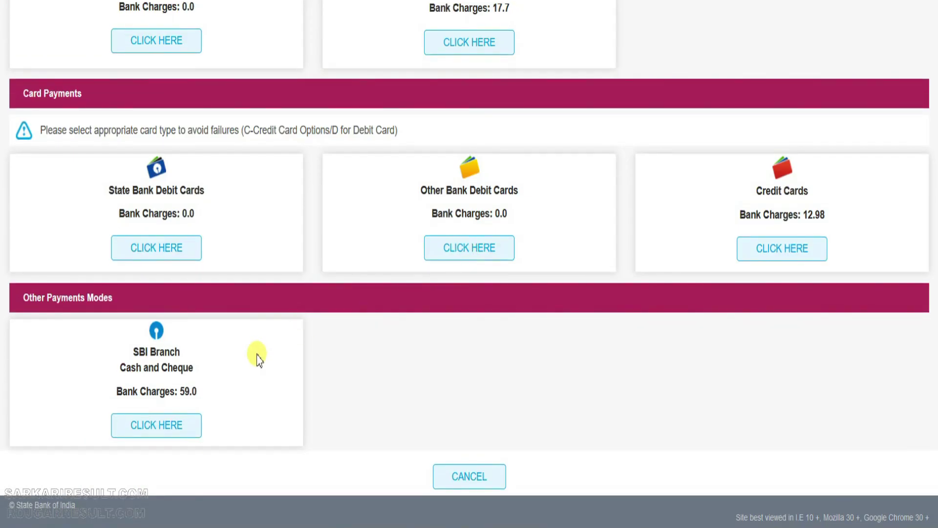